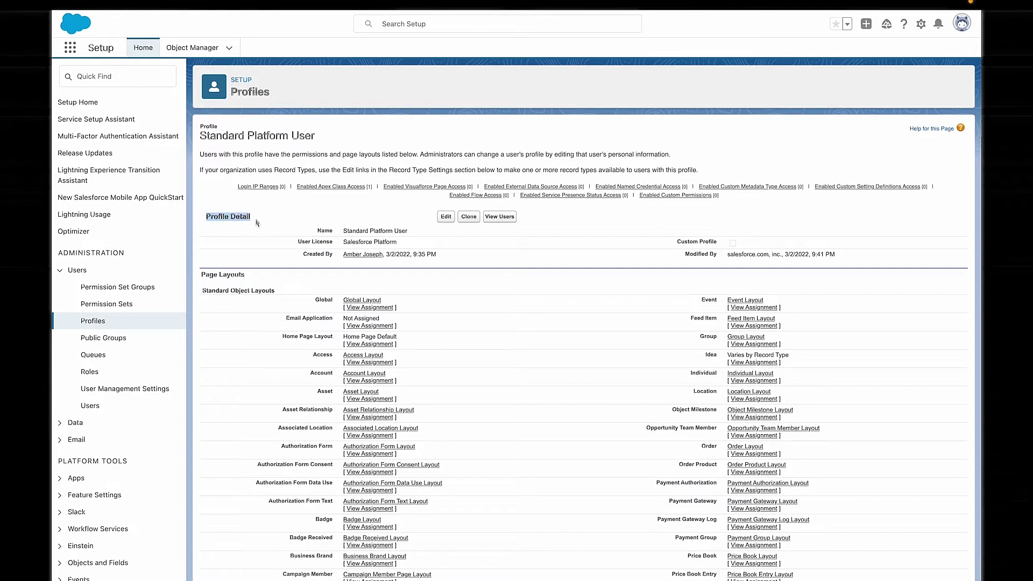
Highlight the Page Layouts heading and review Page Layouts and Field-Level Security.
left_click_drag(253, 281, 227, 276)
left_click(264, 279)
scroll(268, 279, "down", 5)
scroll(270, 280, "down", 6)
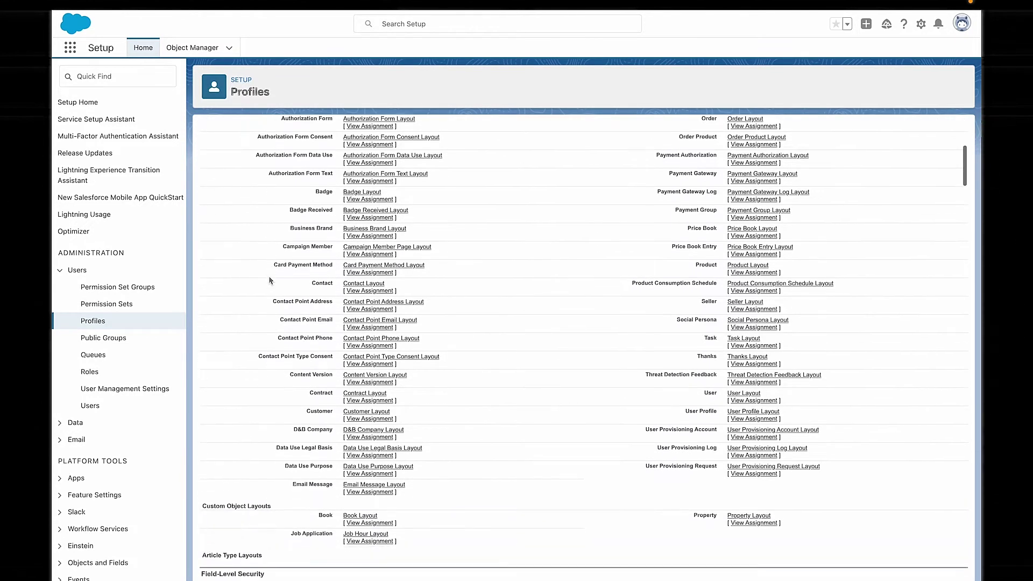
scroll(270, 279, "down", 1)
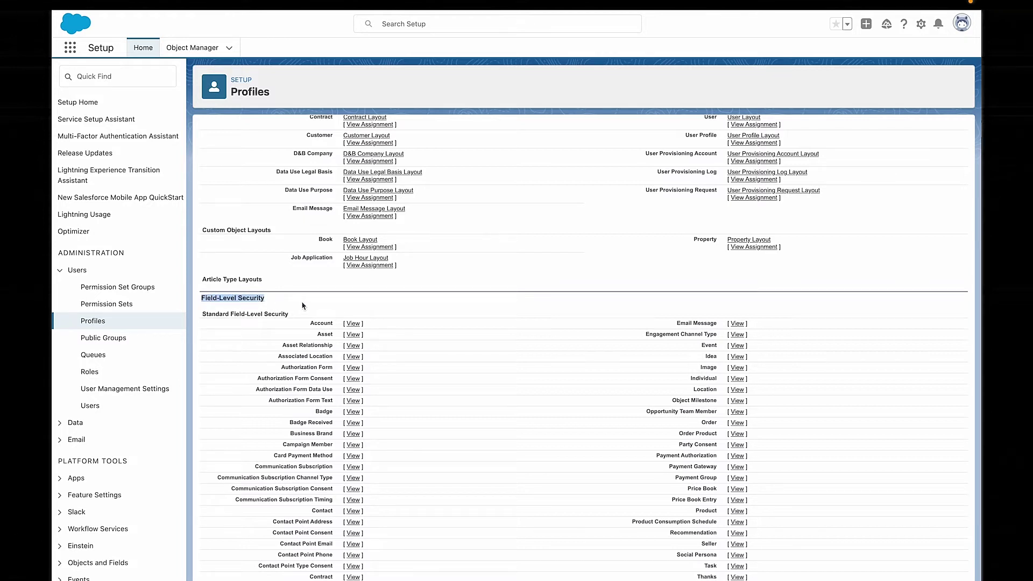
scroll(302, 306, "down", 8)
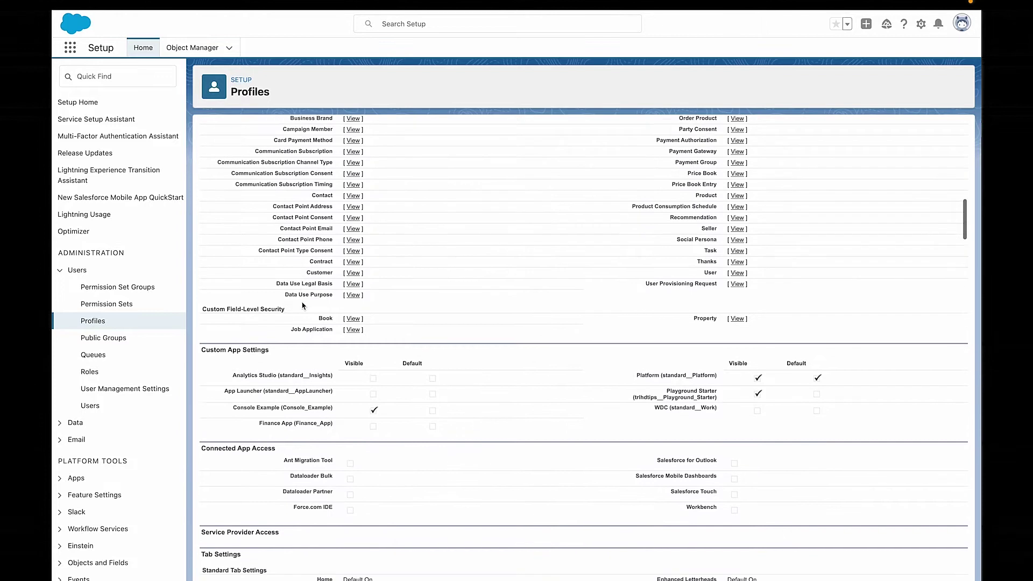
scroll(302, 305, "down", 1)
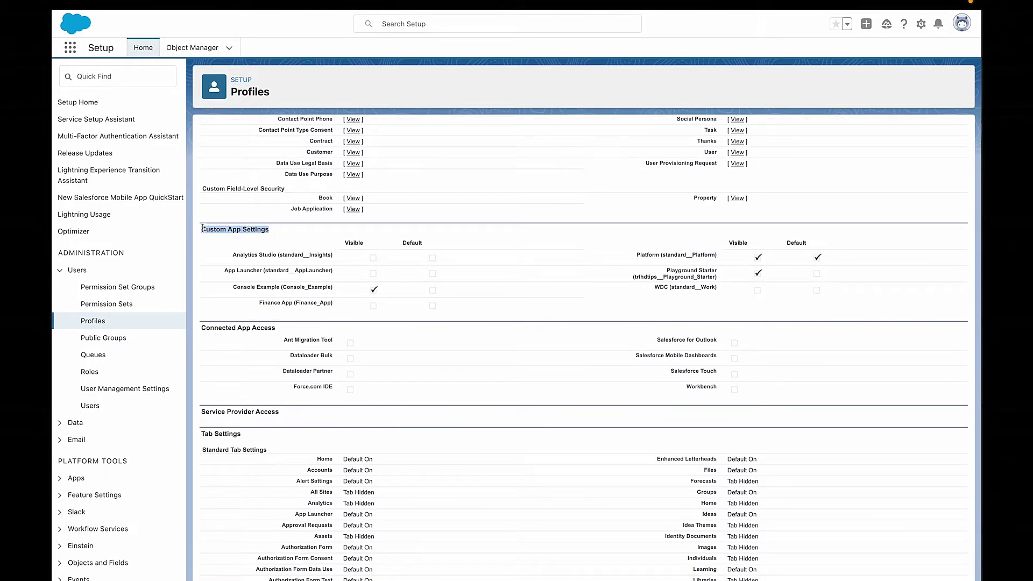
Review Custom App, Tab and Record Type Settings down to the administrative permissions.
scroll(284, 330, "down", 5)
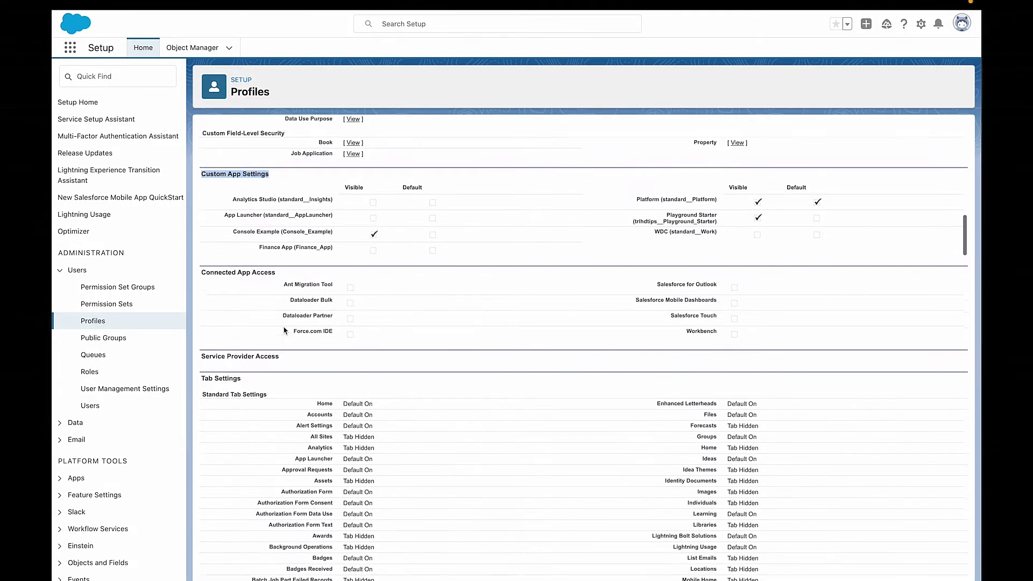
scroll(285, 330, "down", 1)
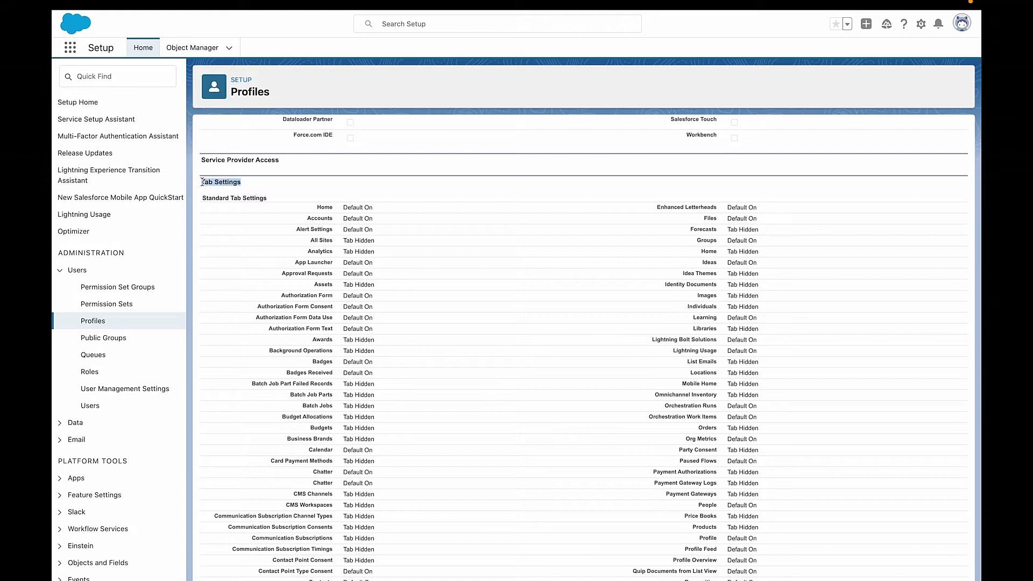
scroll(287, 275, "down", 6)
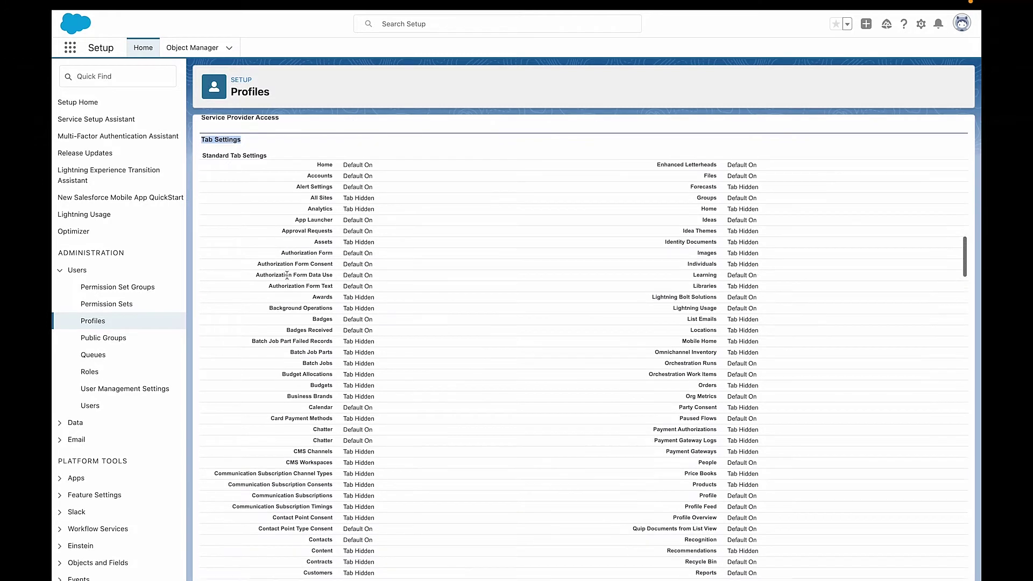
scroll(287, 276, "down", 5)
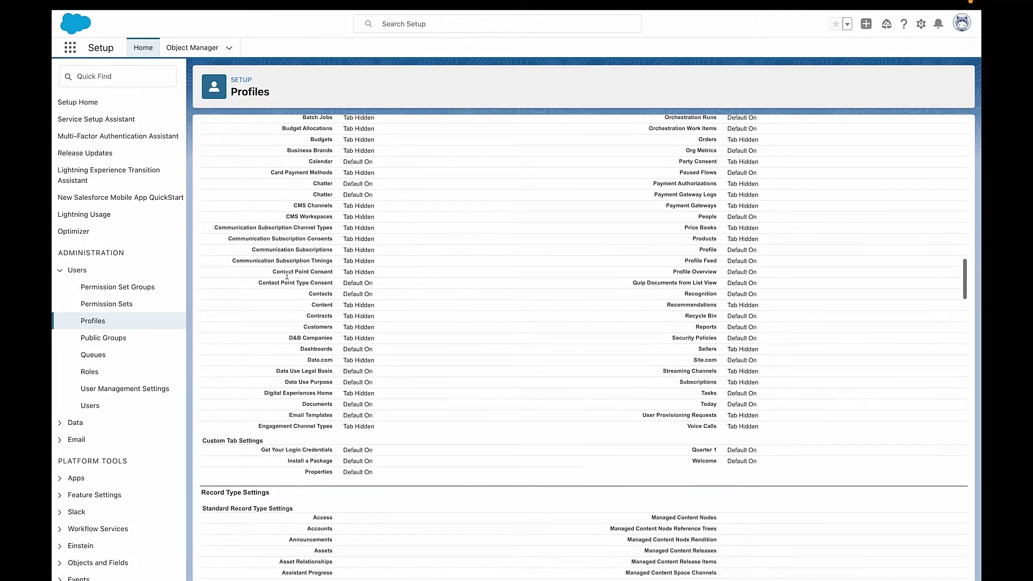
scroll(287, 278, "down", 2)
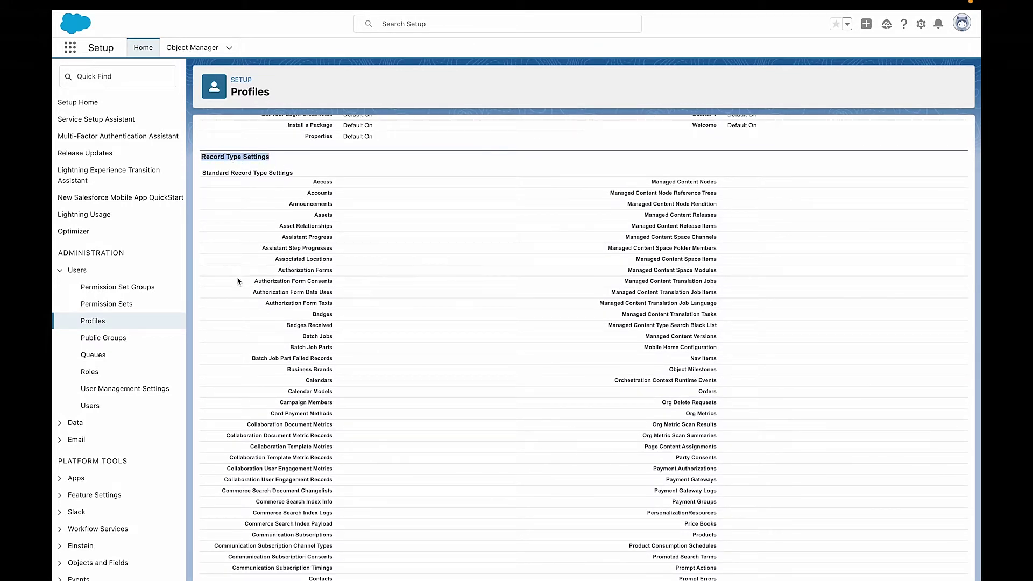
scroll(238, 280, "down", 8)
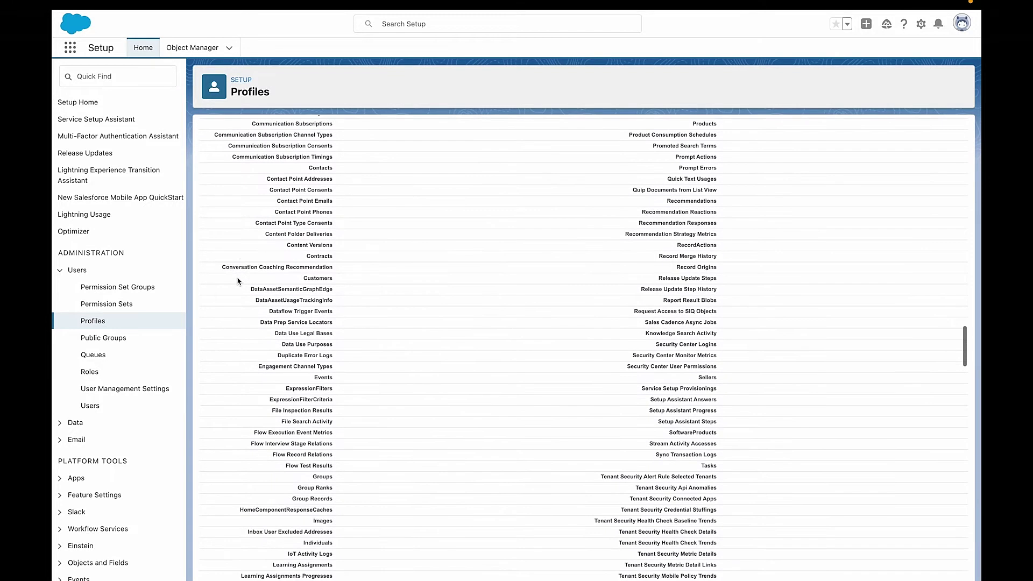
scroll(238, 281, "down", 8)
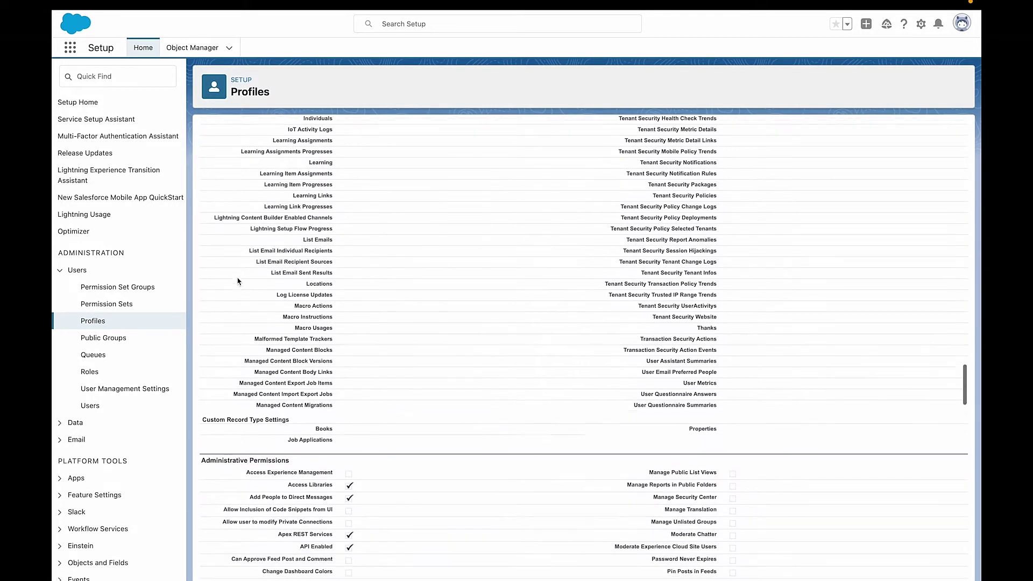
scroll(238, 281, "down", 4)
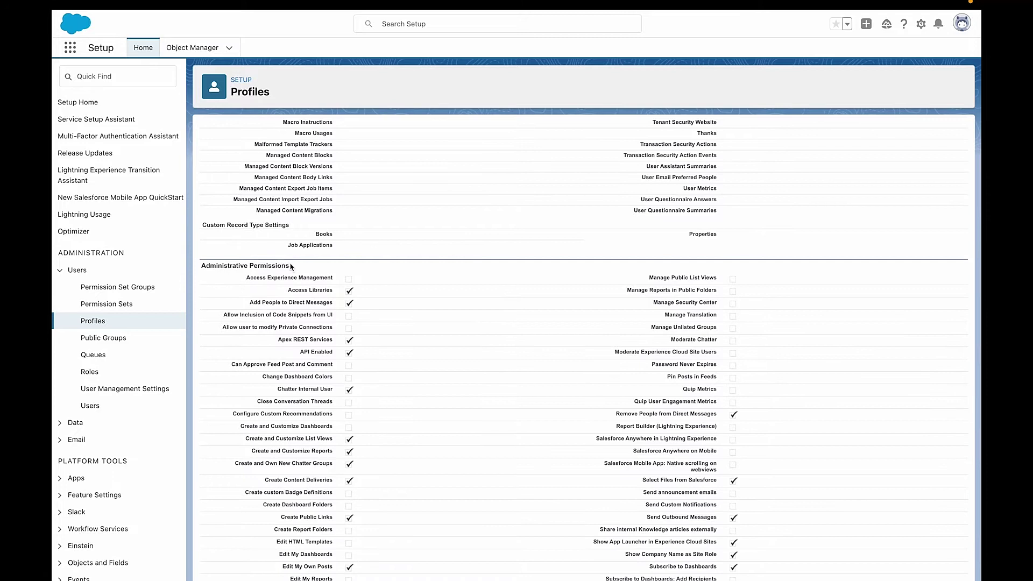
Highlight and review the Administrative and General User Permissions sections.
left_click_drag(273, 263, 221, 262)
scroll(202, 286, "down", 14)
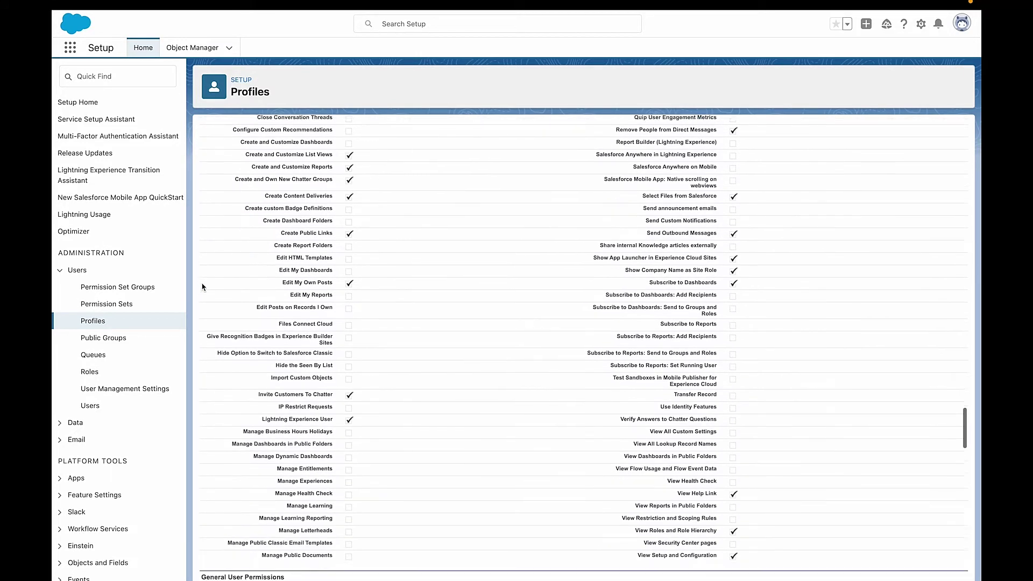
scroll(203, 286, "down", 2)
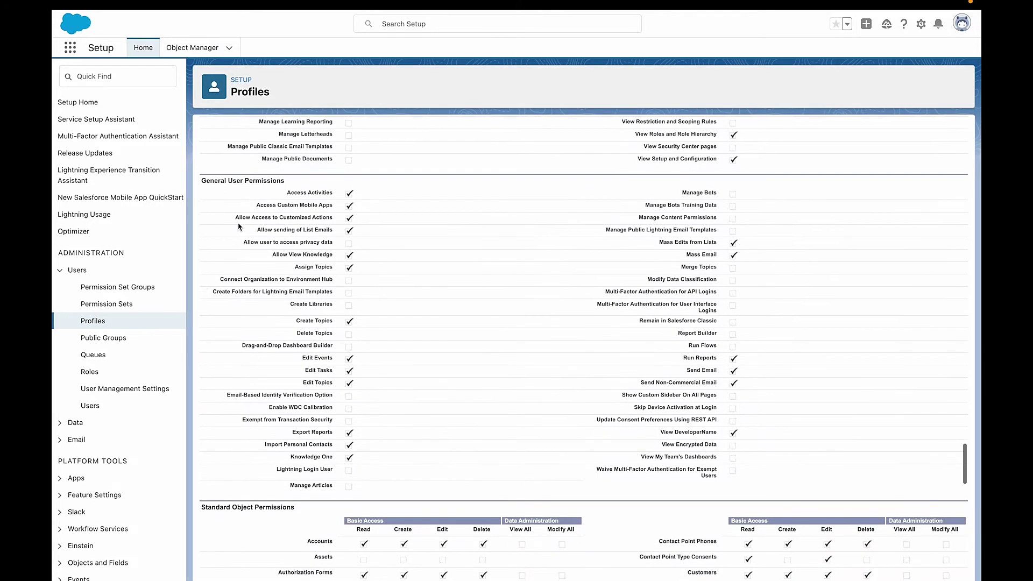
left_click_drag(275, 177, 236, 179)
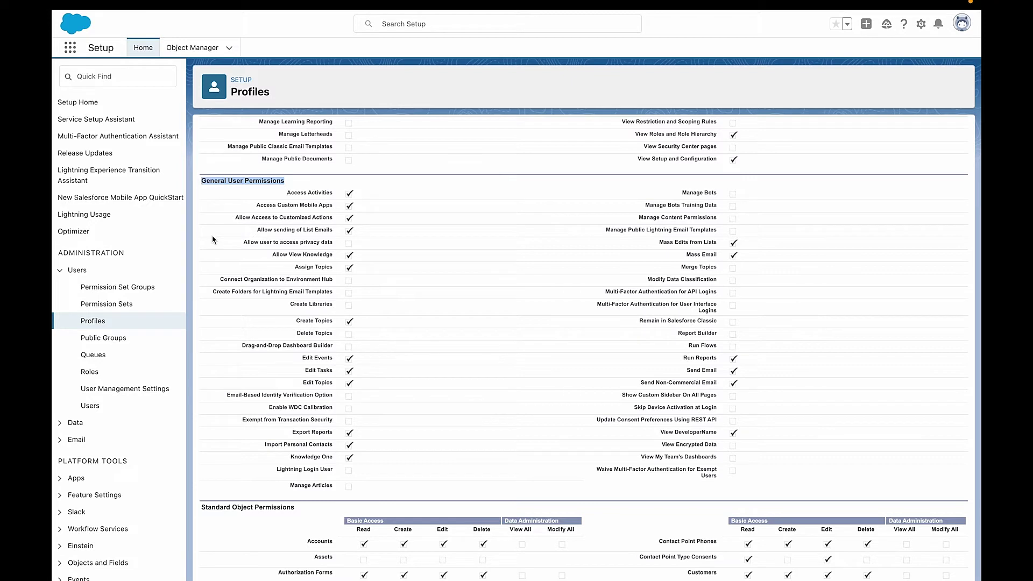
scroll(212, 239, "down", 5)
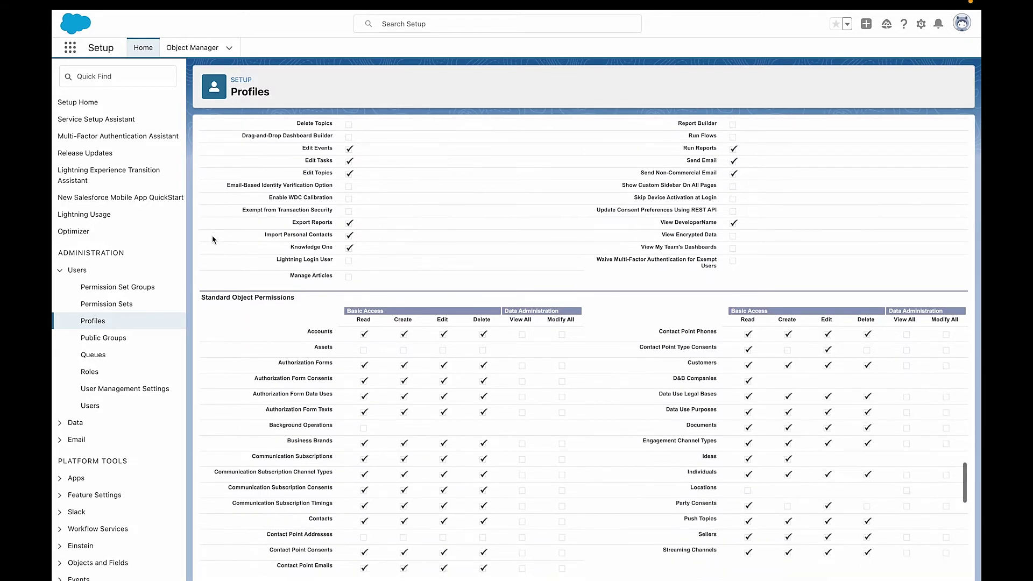
scroll(212, 239, "down", 3)
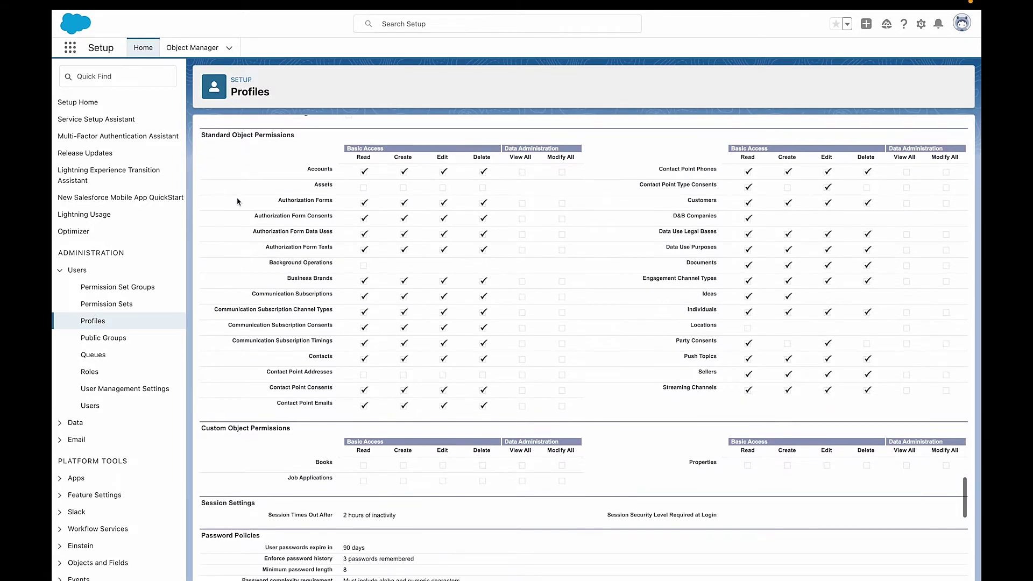
Review Standard and Custom Object Permissions, Password Policies, Login Hours and Enabled Access sections.
left_click_drag(303, 137, 259, 133)
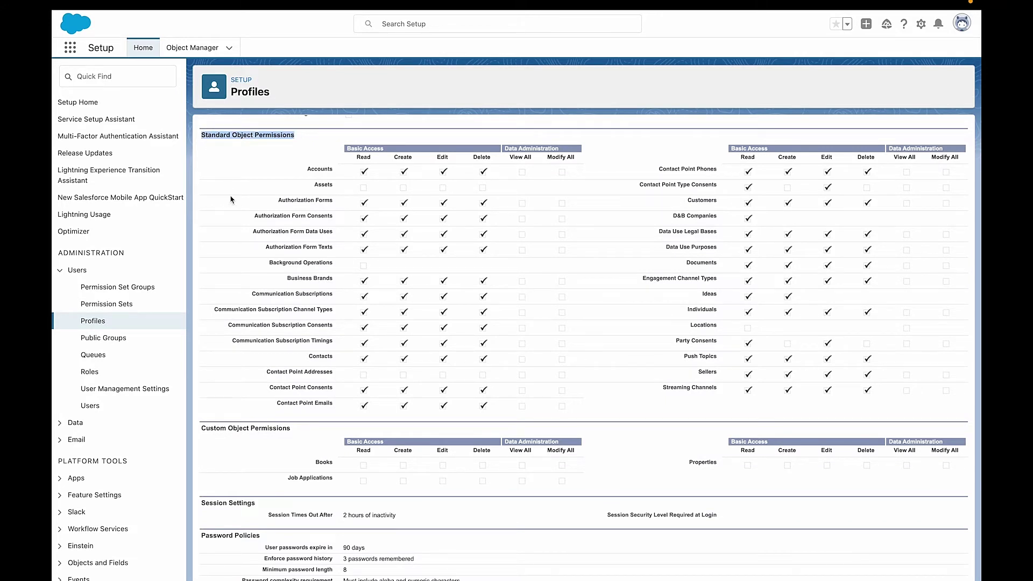
scroll(231, 199, "down", 5)
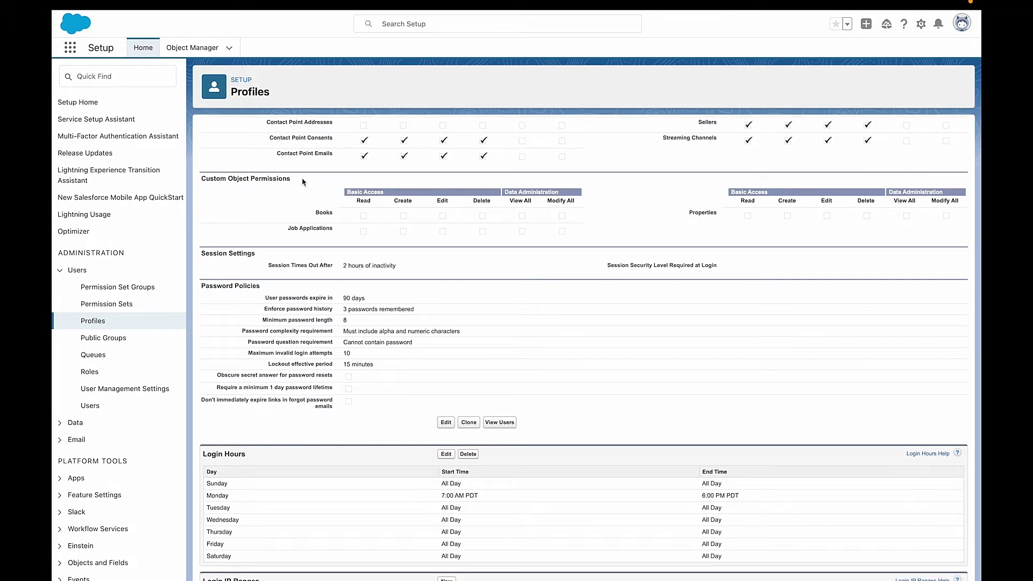
triple_click(301, 181)
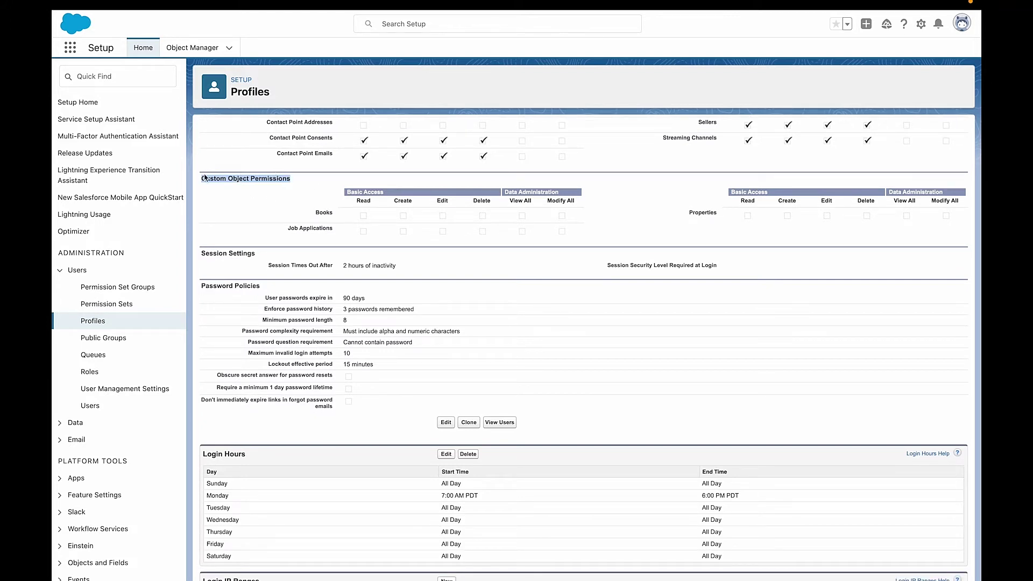
scroll(214, 226, "down", 2)
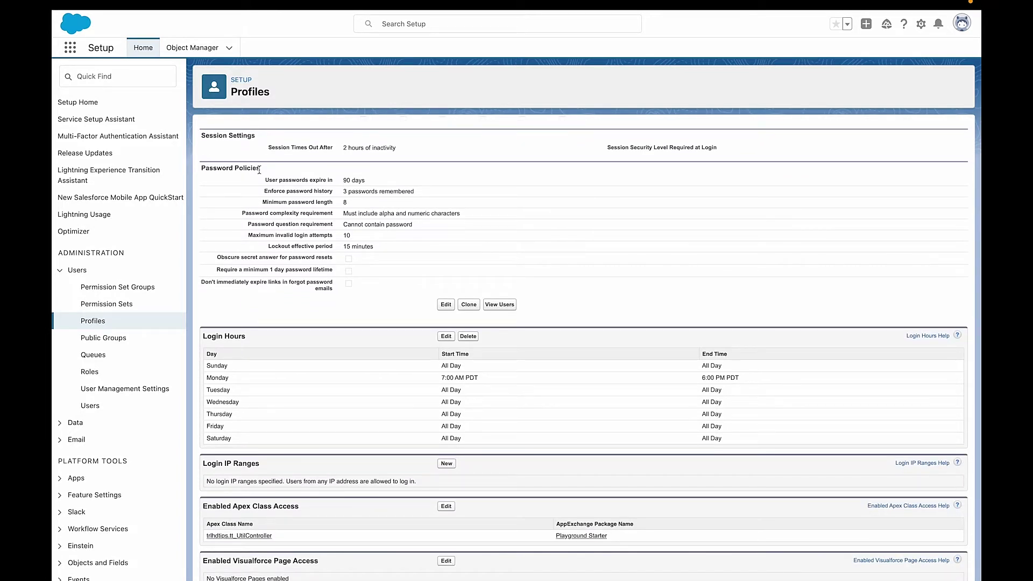
scroll(248, 304, "down", 4)
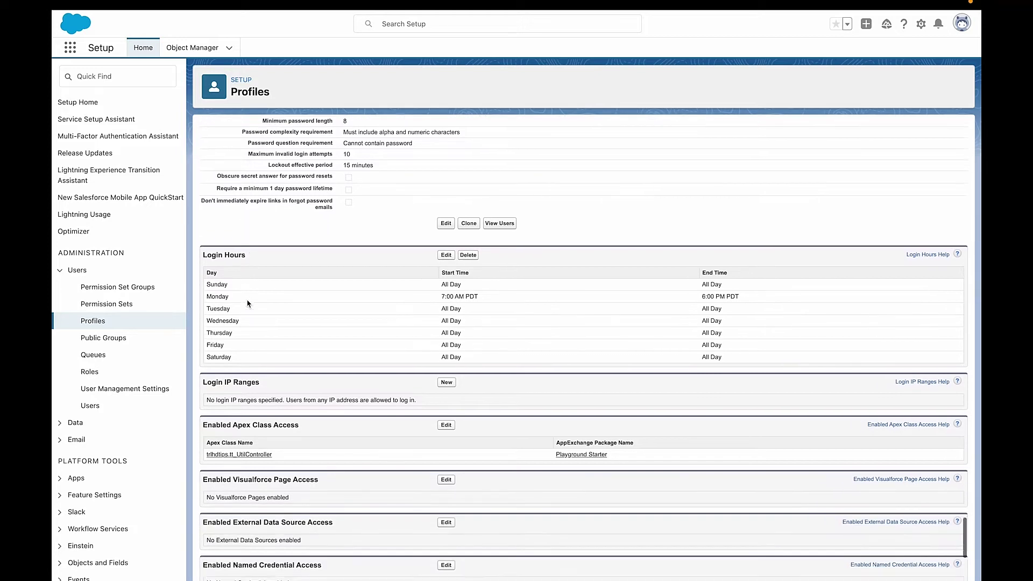
scroll(248, 304, "down", 3)
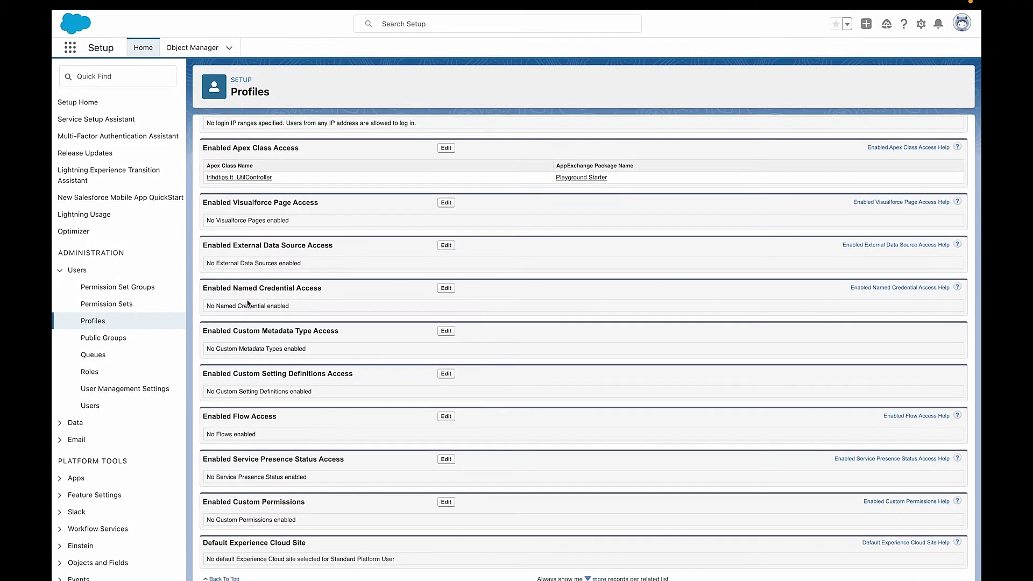
Search 'profiles' in Quick Find from Setup Home and open Users > Profiles.
left_click(143, 47)
type("profiles")
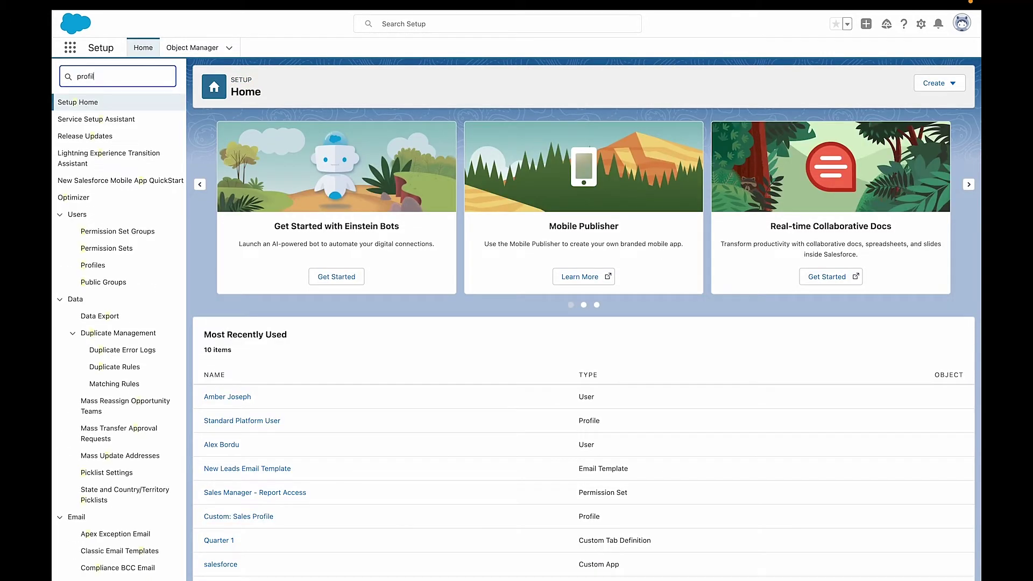
left_click(114, 120)
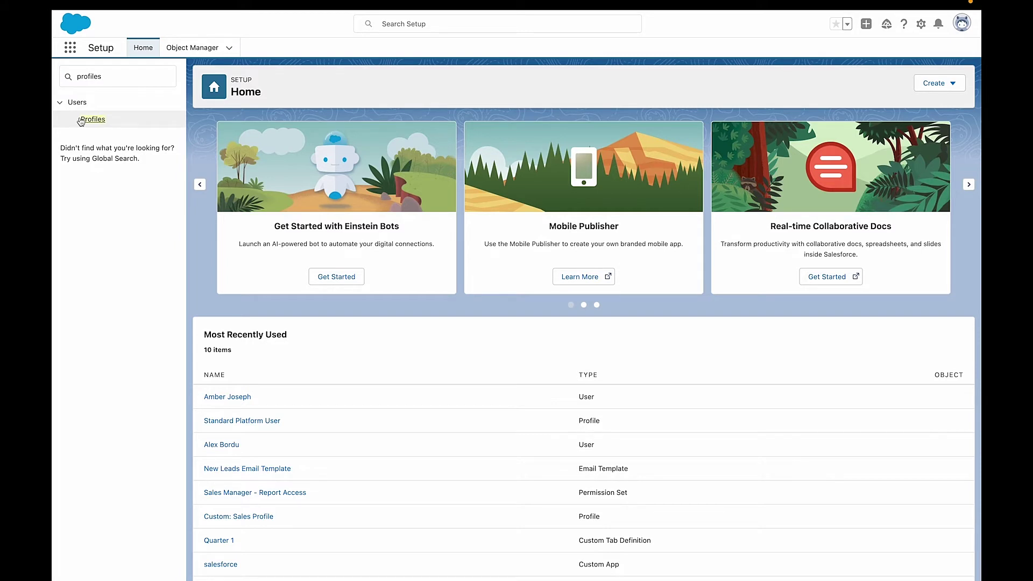
left_click(87, 120)
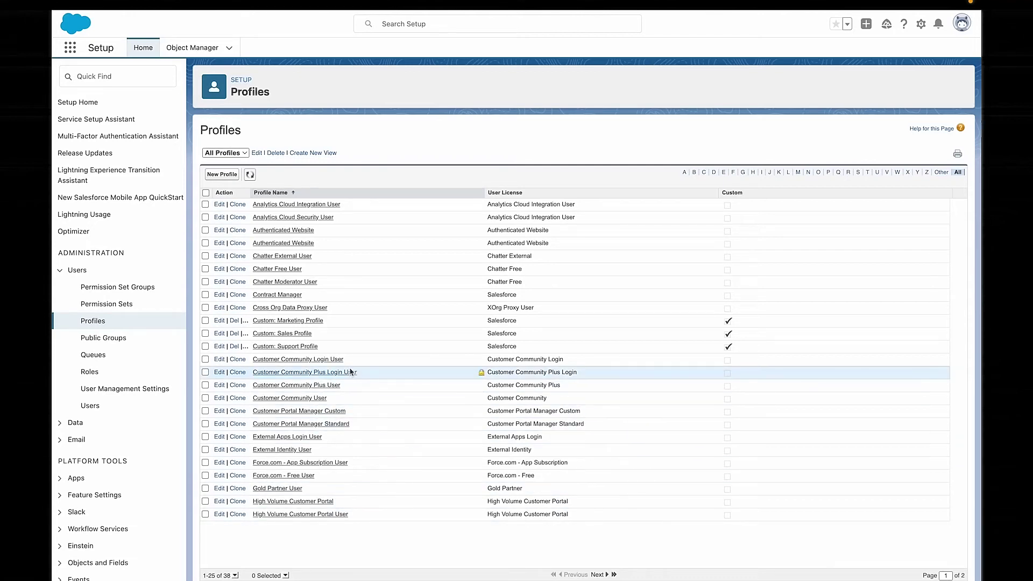
Clone the Chatter Free User profile and save it as 'New Cloned Profile'.
left_click(234, 269)
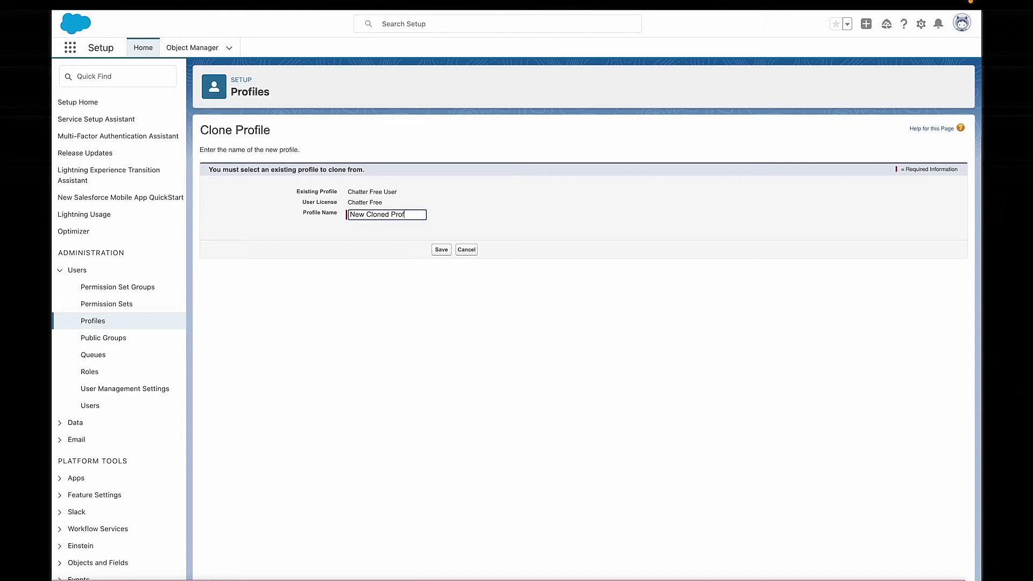
left_click(440, 250)
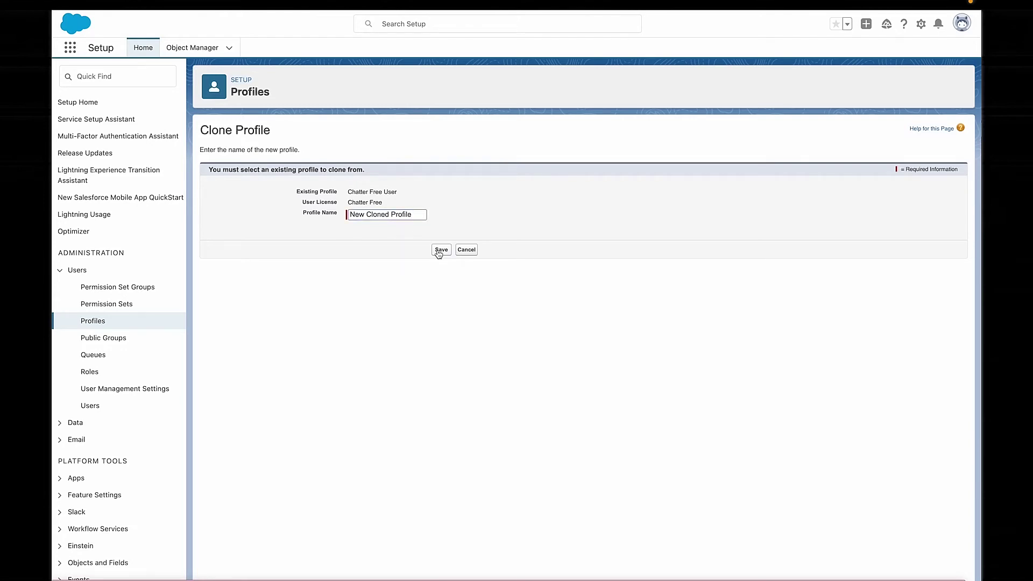